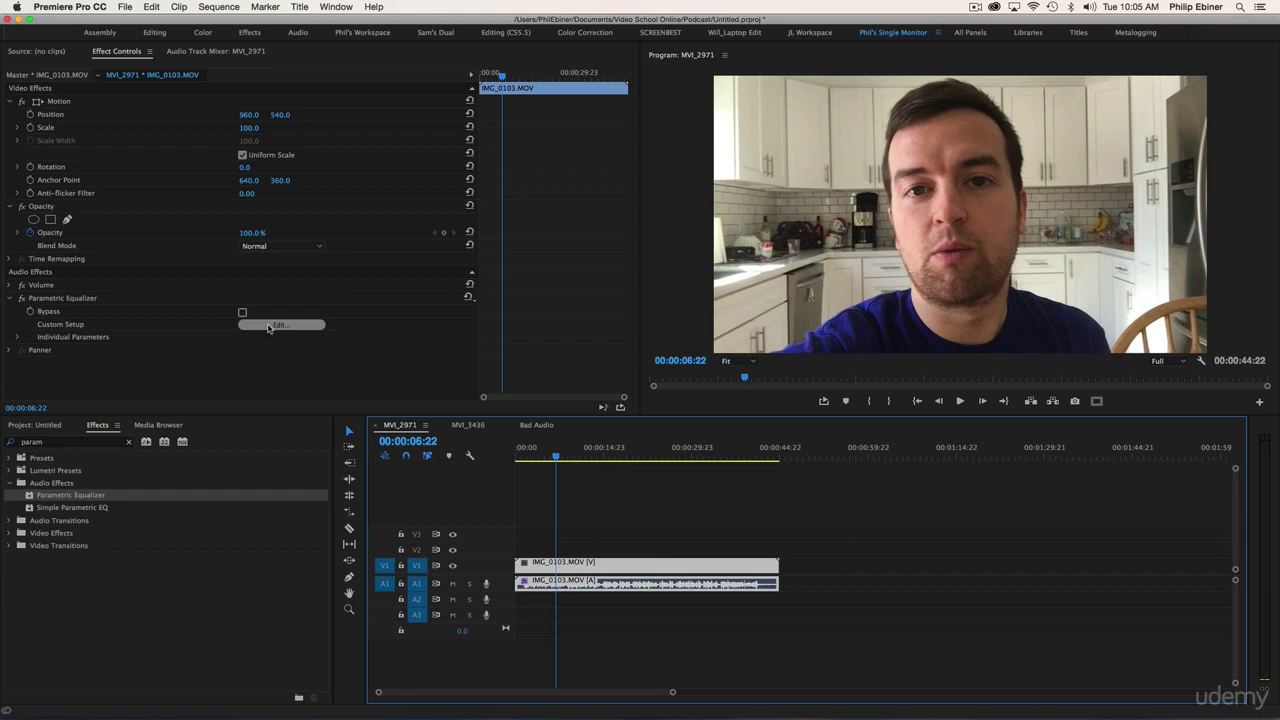
Open the Parametric Equalizer's custom setup and try band 2 at about -38.9 dB and 28.8 dB before returning it to 0 dB
left_click(271, 327)
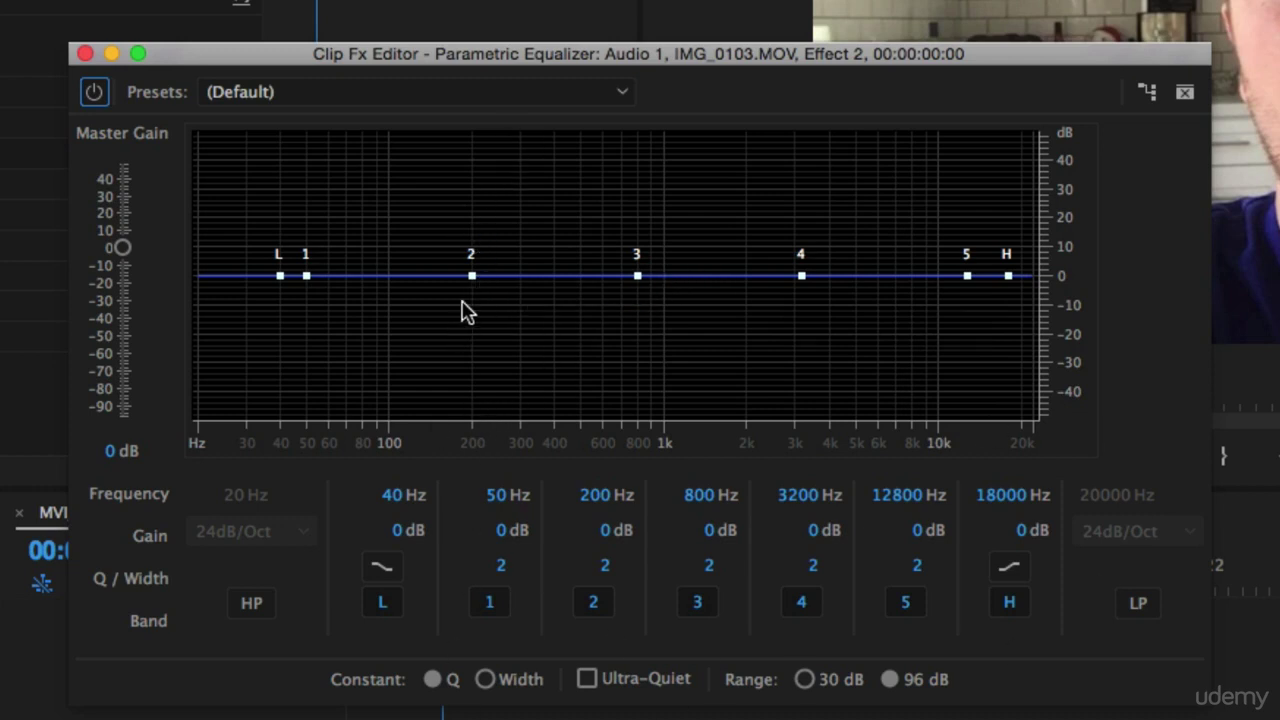
mouse_move(472, 277)
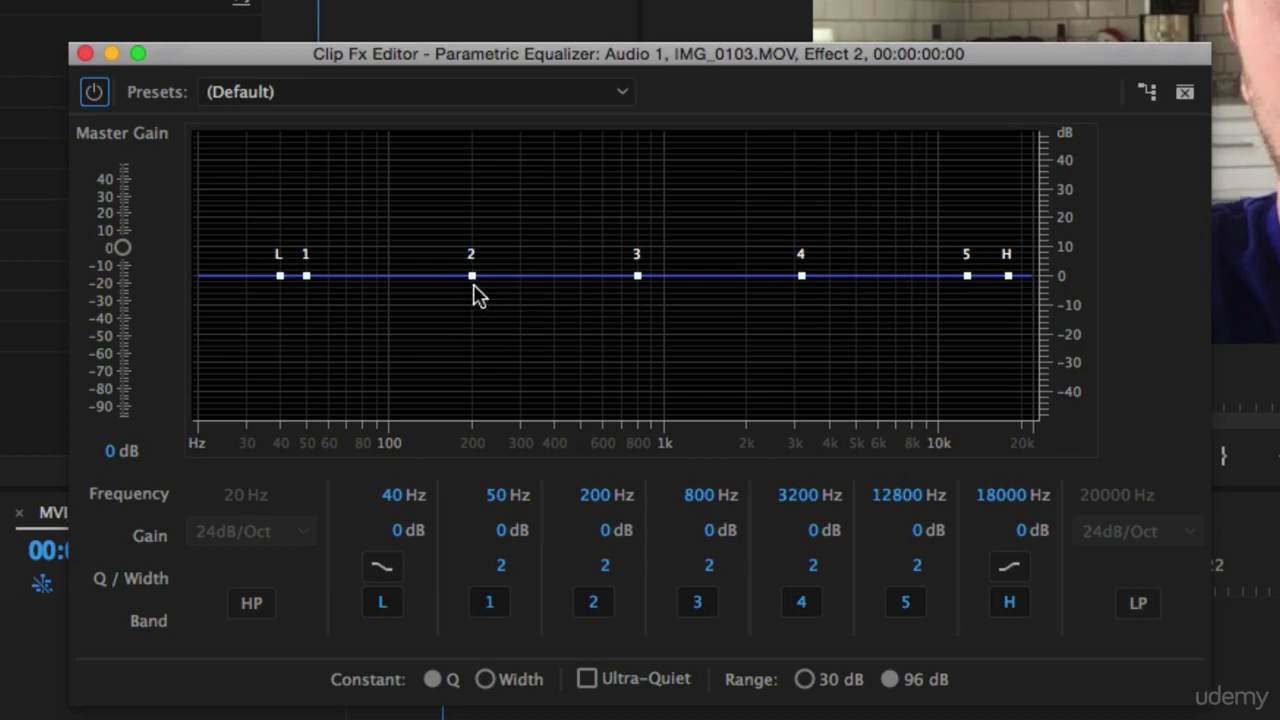
left_click(476, 272)
left_click_drag(474, 268, 474, 393)
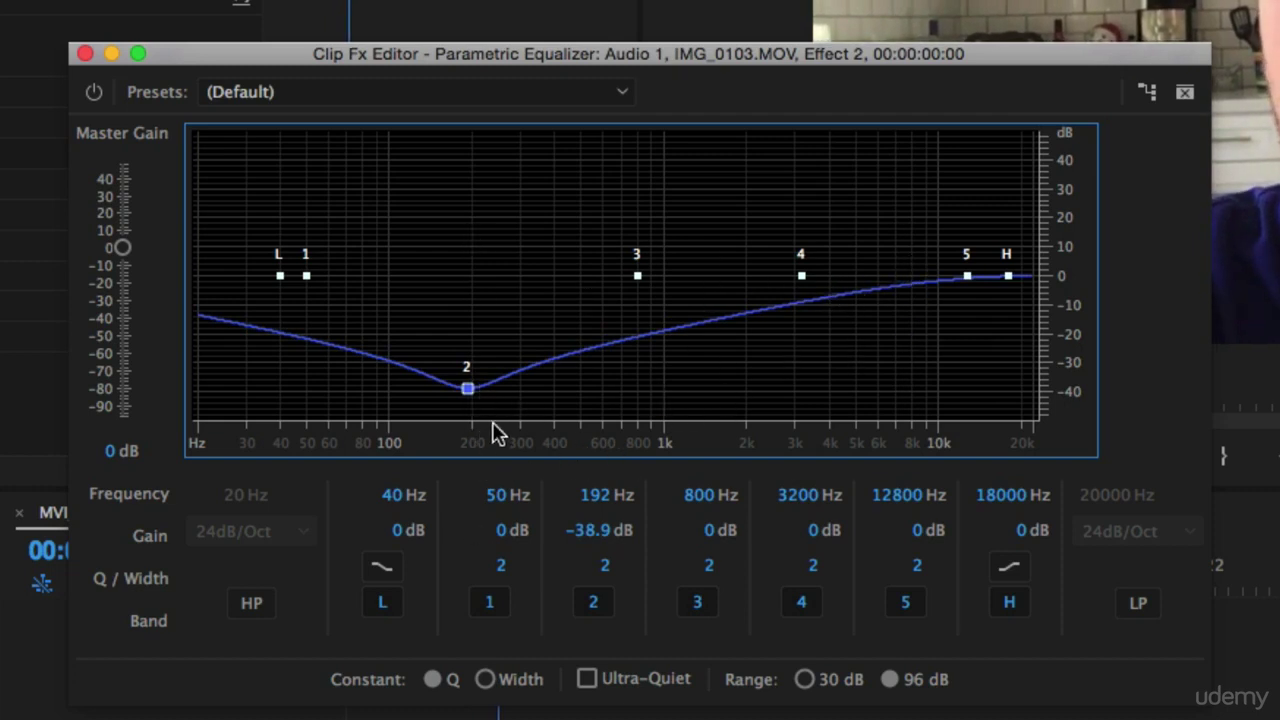
left_click_drag(467, 388, 470, 190)
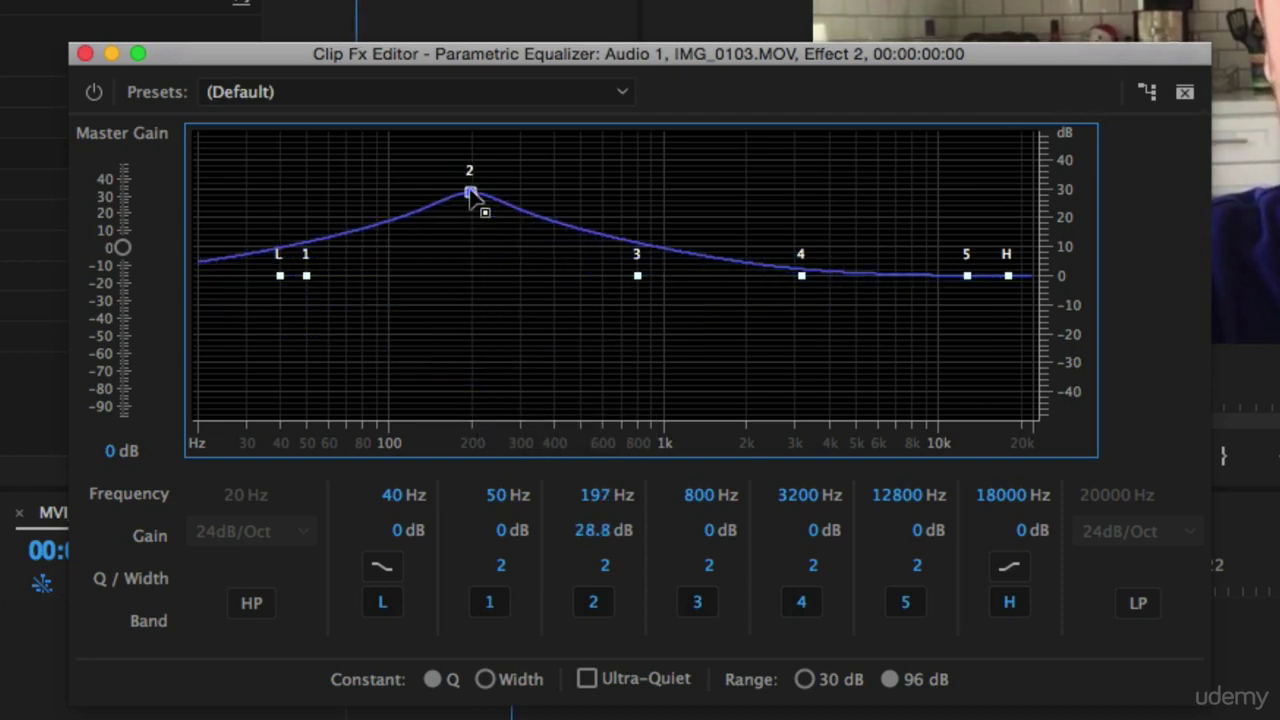
left_click_drag(470, 192, 473, 276)
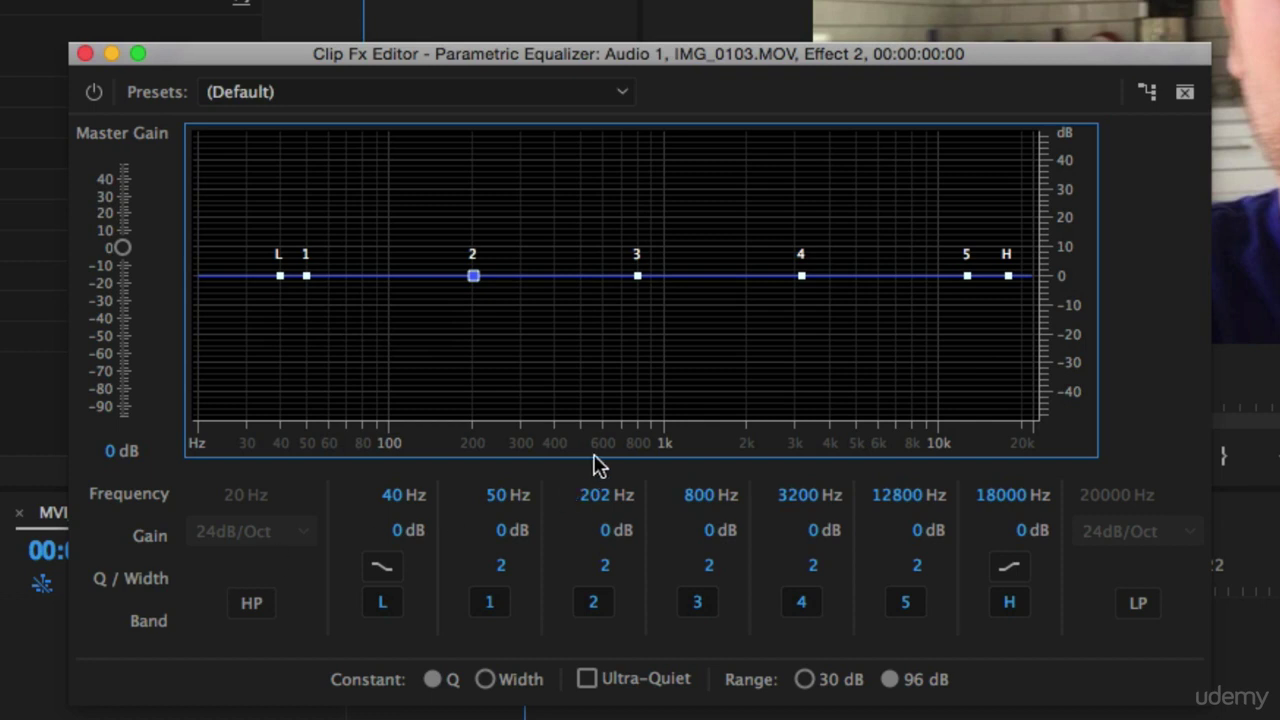
Switch the low shelf to the steeper slope at 80 Hz and save the project
left_click(385, 572)
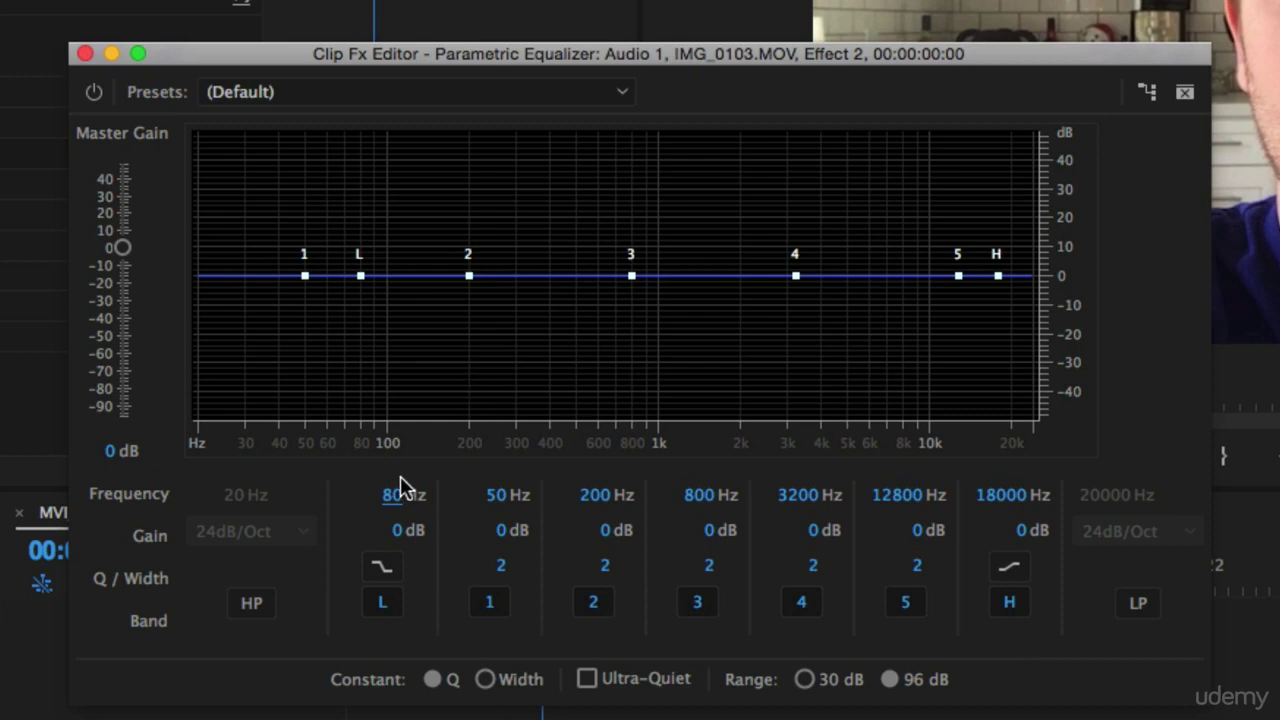
key("super+s")
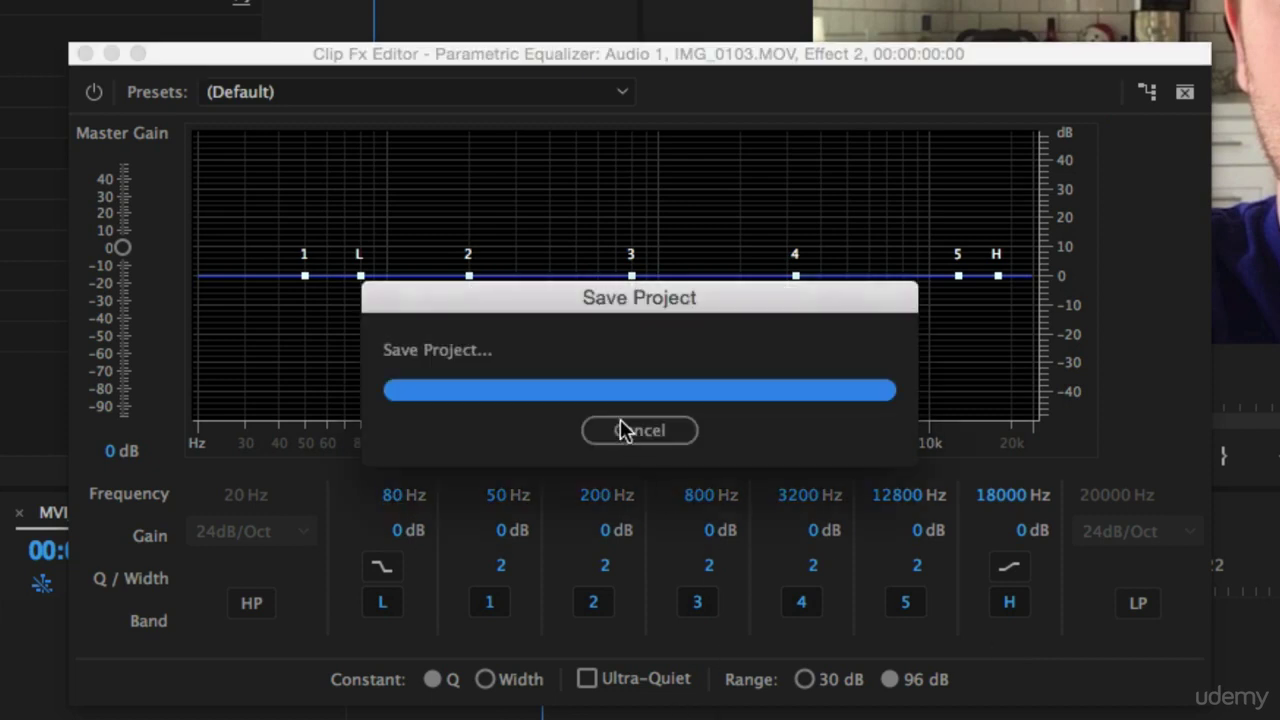
left_click_drag(392, 494, 398, 494)
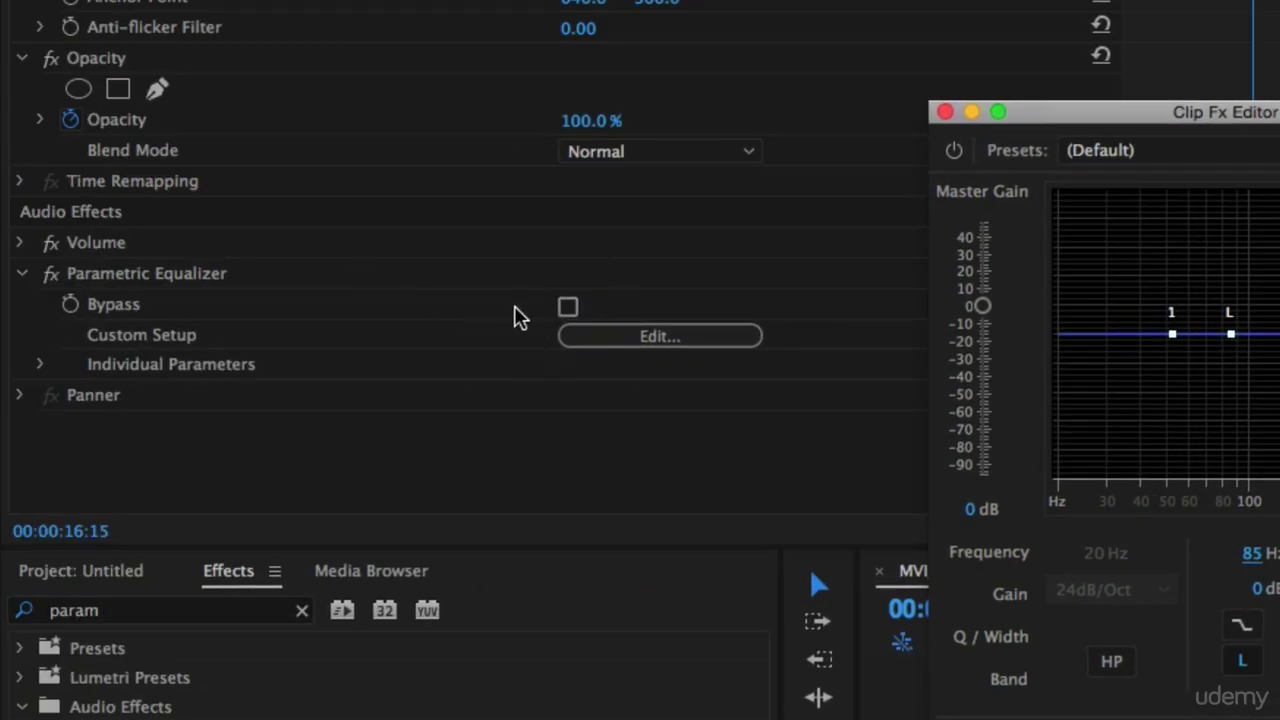
Bypass the Parametric Equalizer and re-enable it to compare the clip's sound
left_click(567, 307)
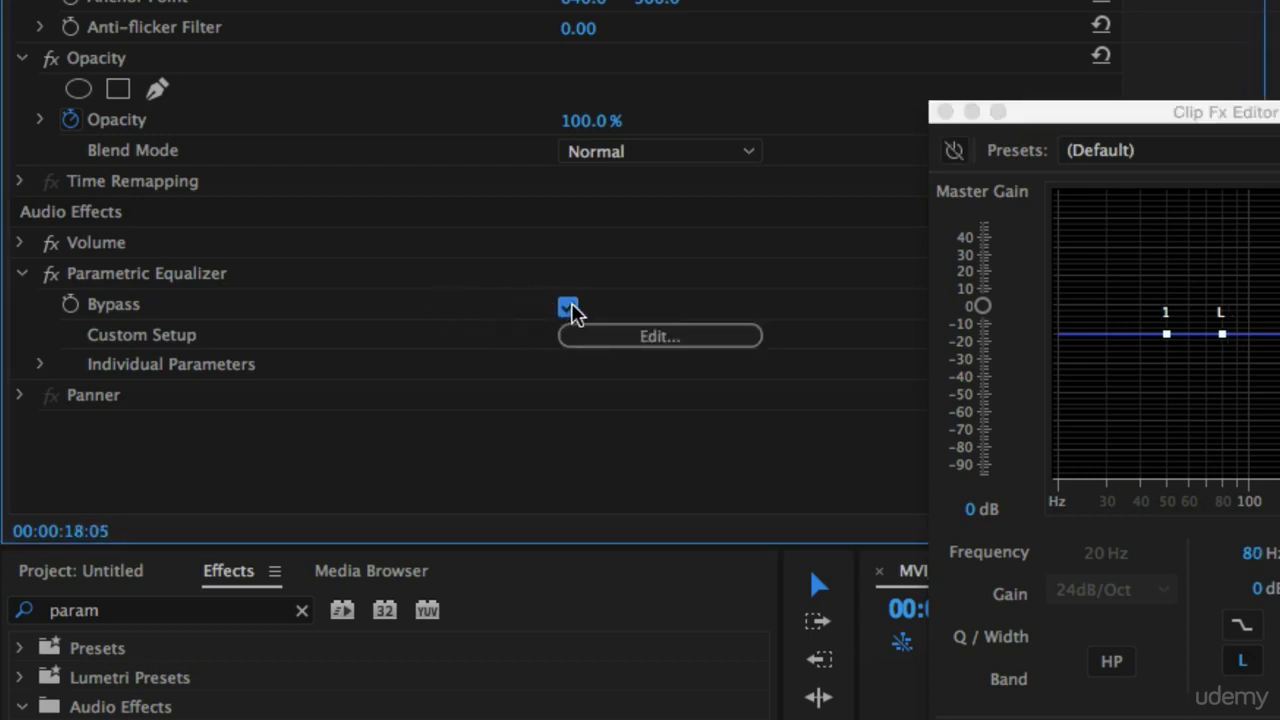
left_click(570, 310)
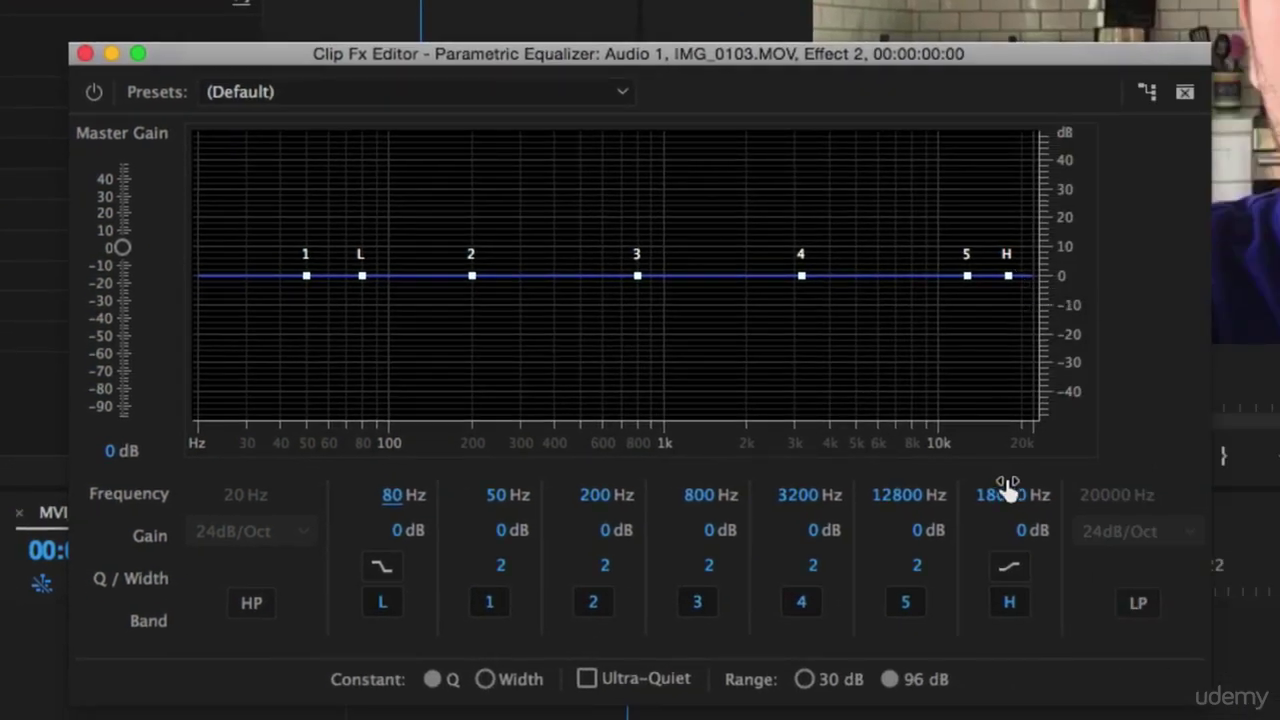
Switch the high shelf to the steeper slope and set its frequency to 6500 Hz
left_click(1010, 568)
left_click(1006, 494)
type("6500")
key("Return")
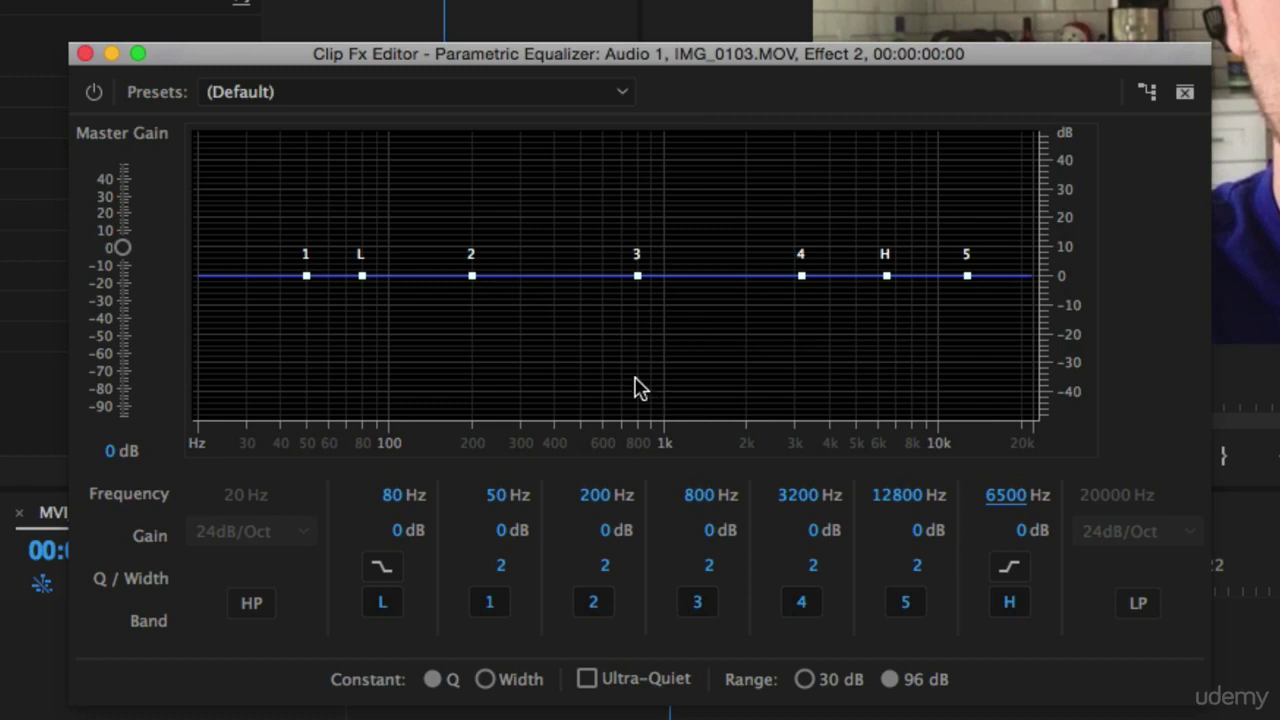
Shape the curve with band 2 at about 281 Hz, 7.6 dB, band 3 at 849 Hz, -2.5 dB, and band 4 at 3322 Hz, -12.6 dB
mouse_move(638, 278)
left_mouse_down()
mouse_move(636, 240)
mouse_move(638, 294)
mouse_move(645, 285)
left_mouse_up()
left_click_drag(471, 275, 513, 254)
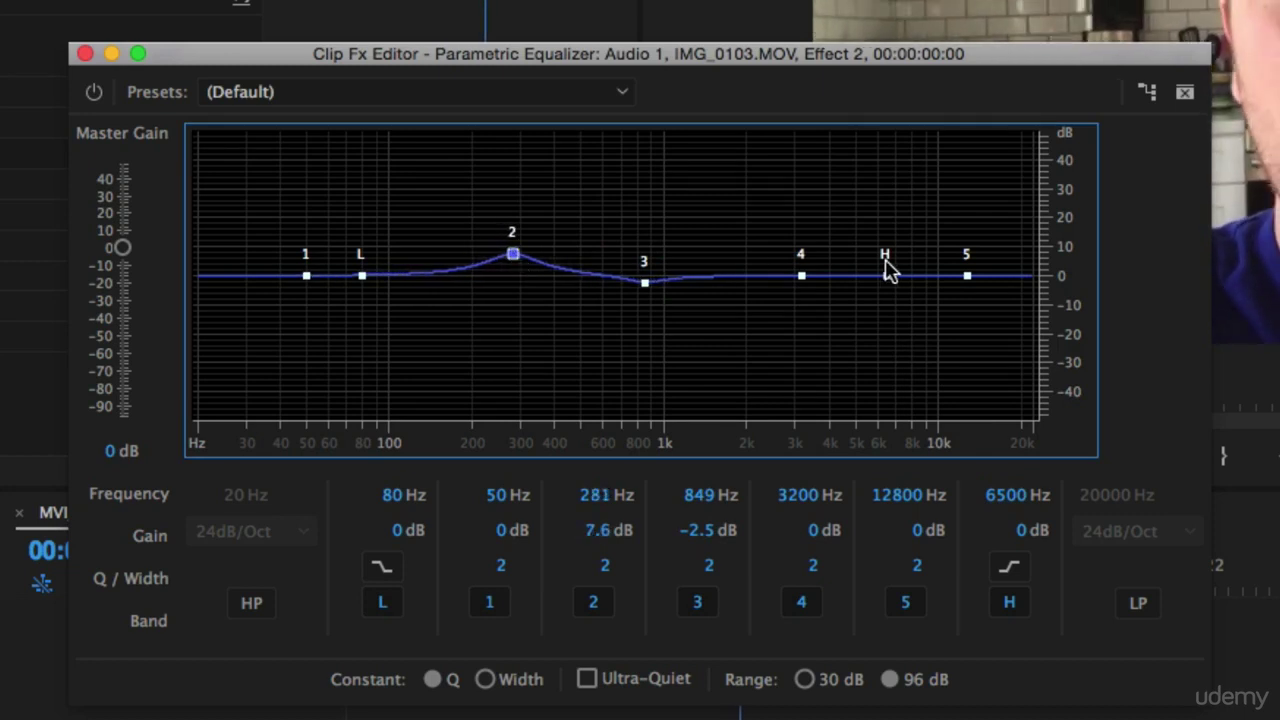
left_click_drag(801, 276, 808, 312)
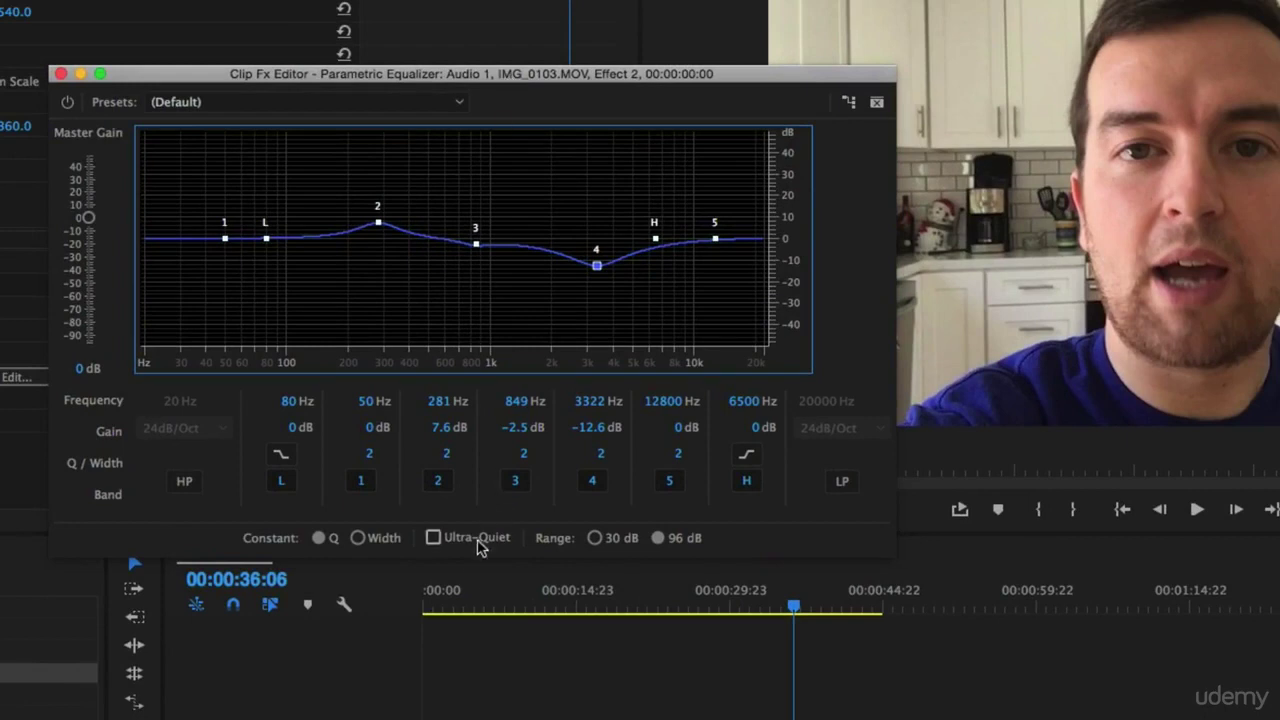
Play the clip from near the start while lowering band 3 to about -6.1 dB at 870 Hz, and stop playback
left_click(474, 600)
key("space")
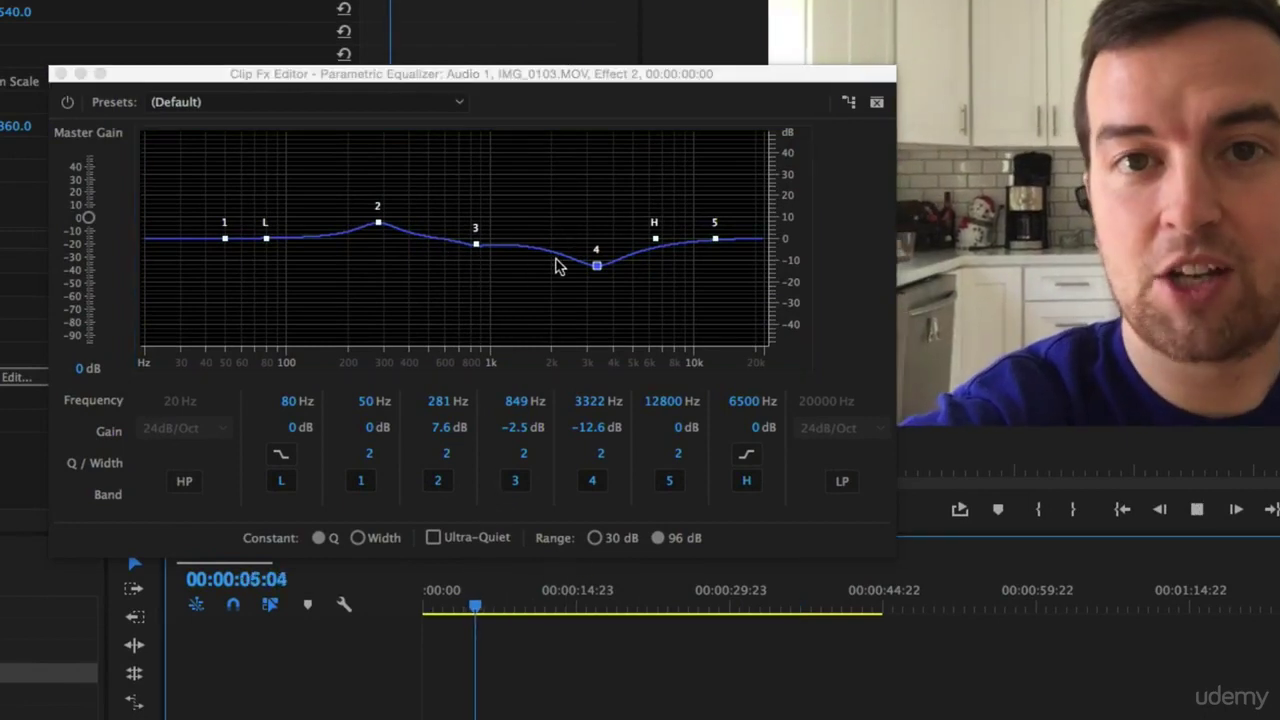
left_click(478, 252)
mouse_move(478, 252)
left_mouse_down()
mouse_move(490, 265)
mouse_move(481, 254)
left_mouse_up()
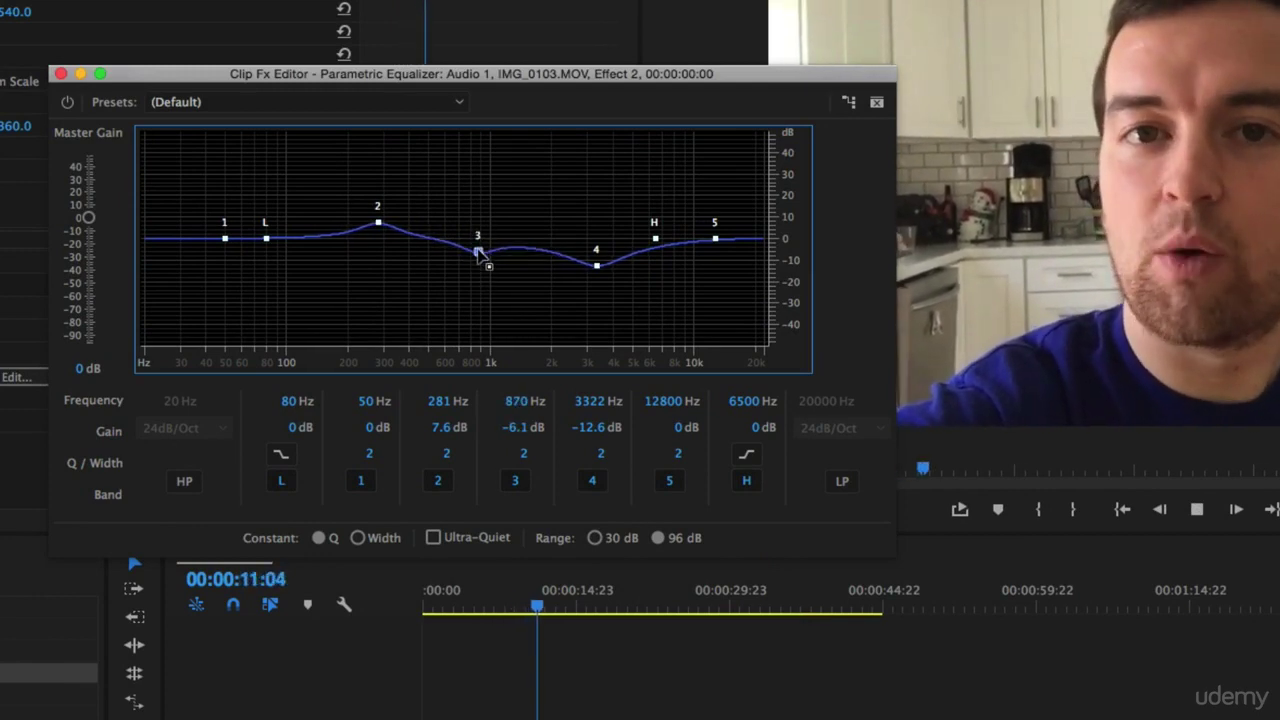
key("space")
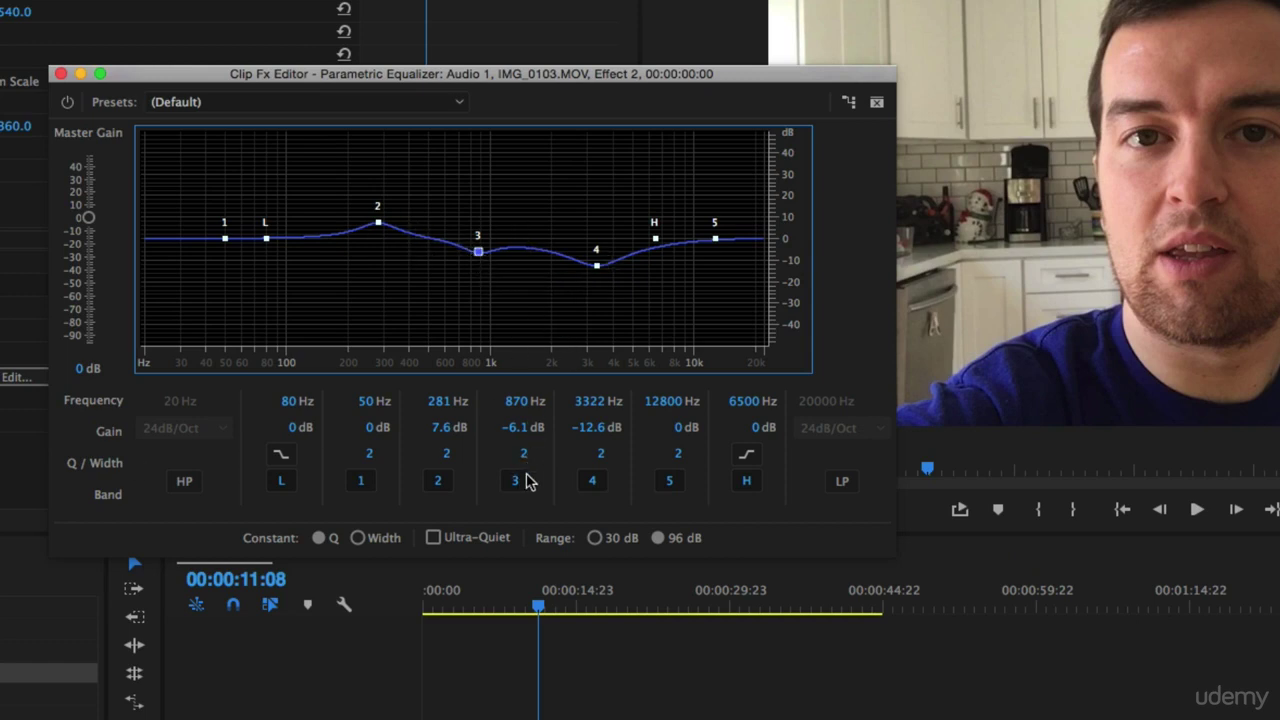
Narrow band 3 to a Q of about 14.4 and cut it to about -15.2 dB at 984 Hz
left_click_drag(527, 455, 580, 444)
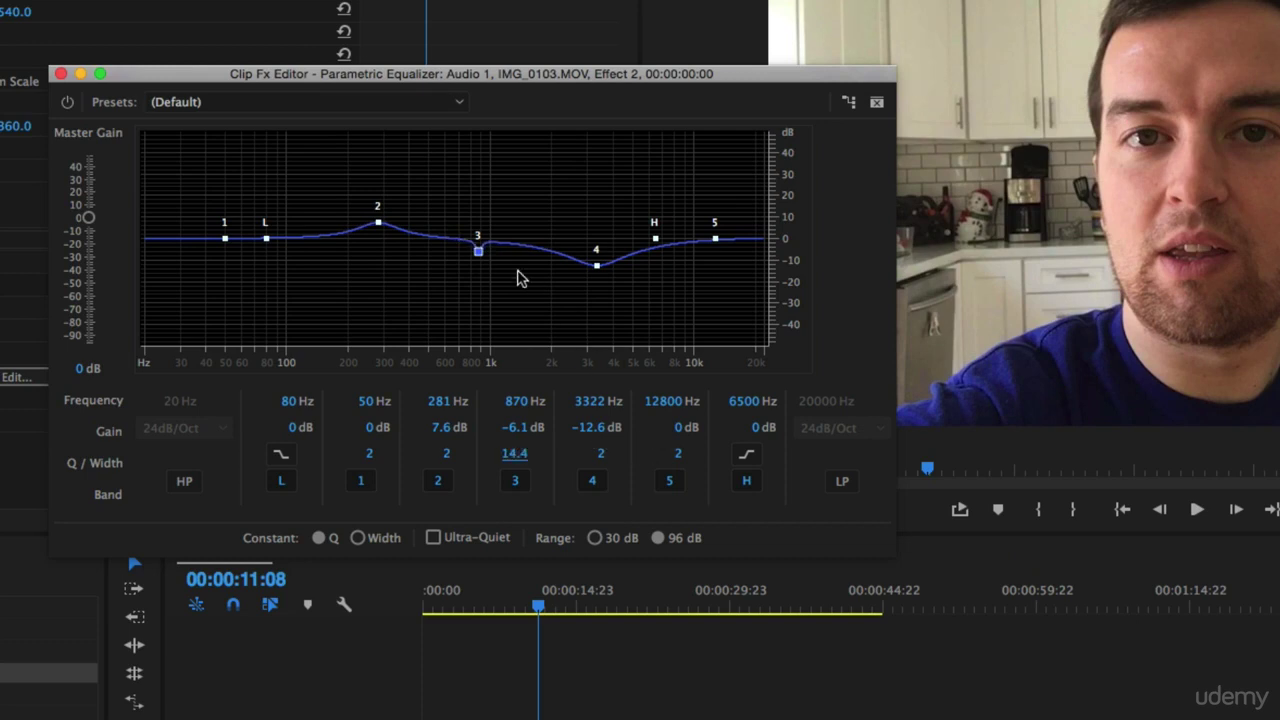
mouse_move(478, 251)
left_mouse_down()
mouse_move(492, 278)
mouse_move(491, 259)
left_mouse_up()
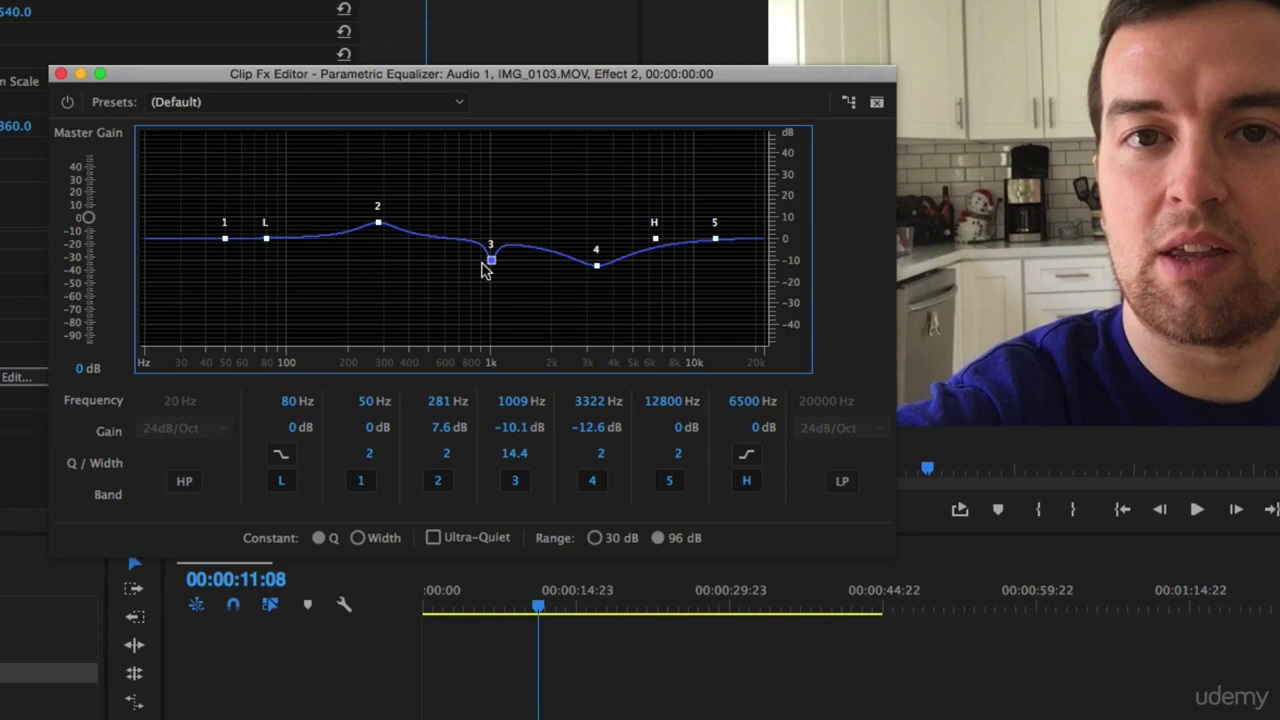
mouse_move(491, 259)
left_mouse_down()
mouse_move(494, 288)
mouse_move(451, 282)
mouse_move(500, 287)
mouse_move(491, 272)
left_mouse_up()
During playback, adjust band 4 to about 3576 Hz, -9.6 dB, and band 2 to about 346 Hz, 8.6 dB with a Q of 5.9
mouse_move(596, 266)
left_mouse_down()
mouse_move(600, 286)
mouse_move(603, 259)
left_mouse_up()
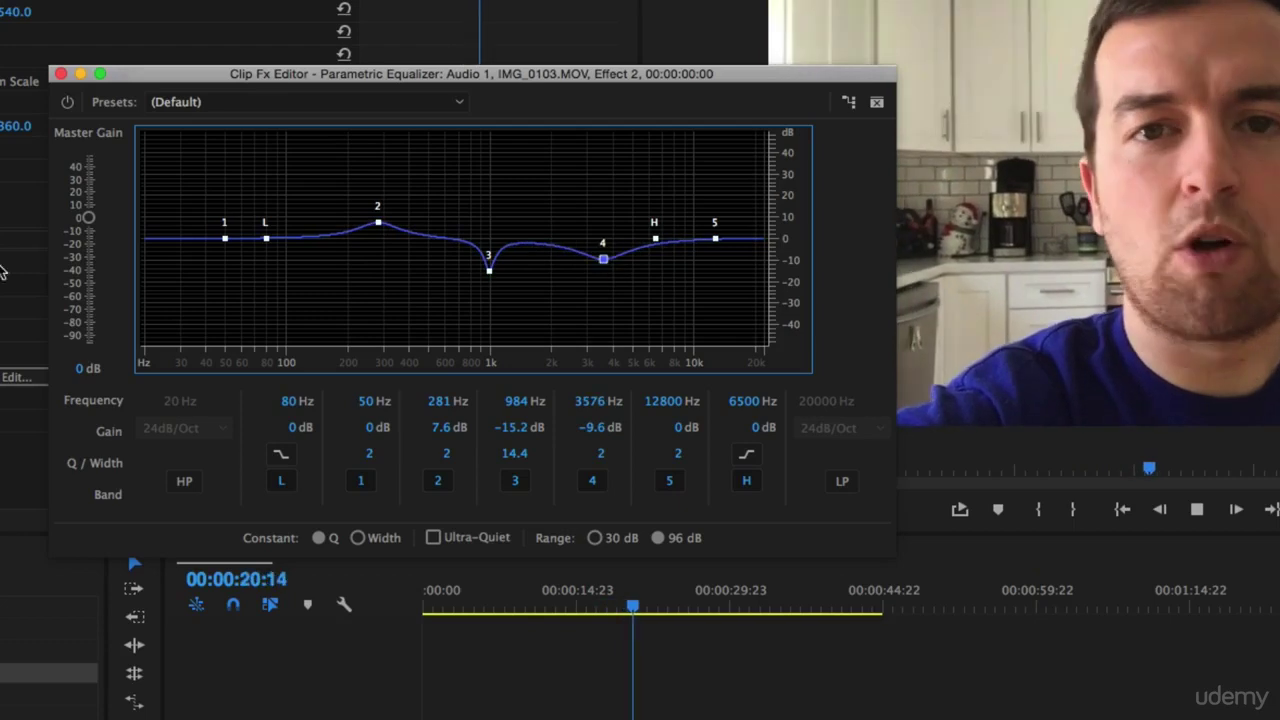
key("space")
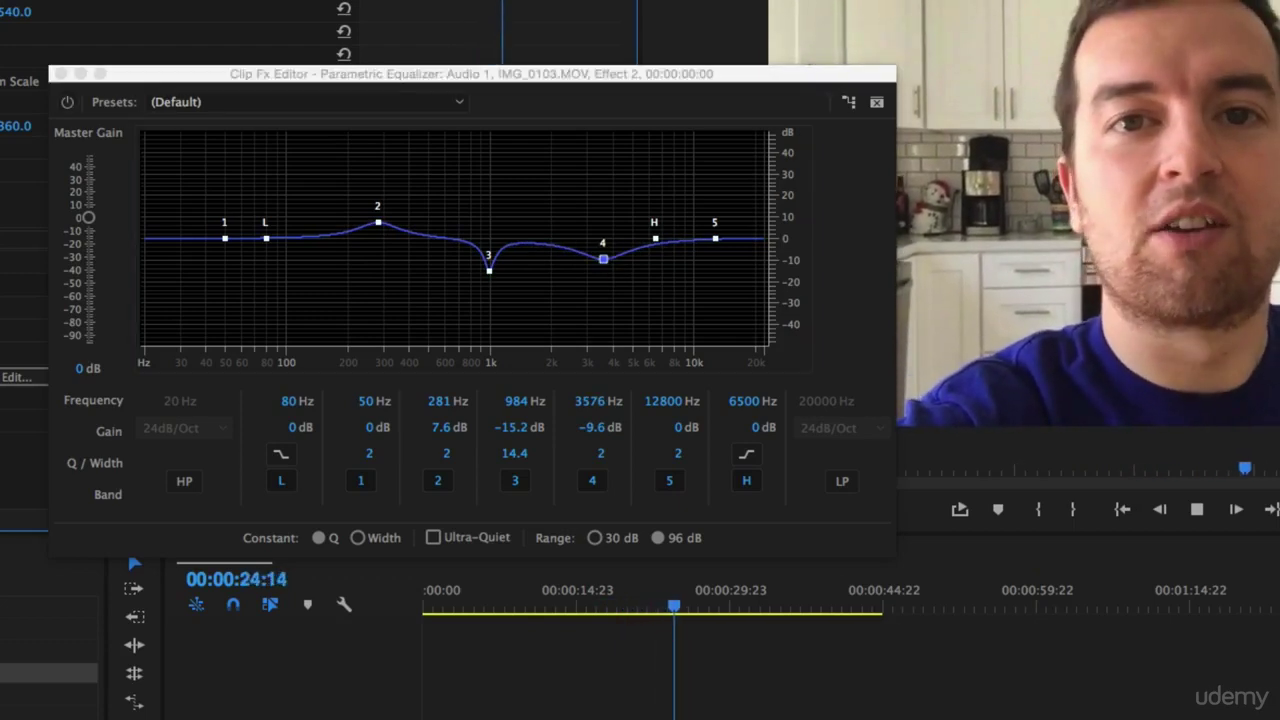
mouse_move(378, 222)
left_mouse_down()
mouse_move(354, 238)
mouse_move(346, 220)
mouse_move(412, 226)
mouse_move(397, 227)
left_mouse_up()
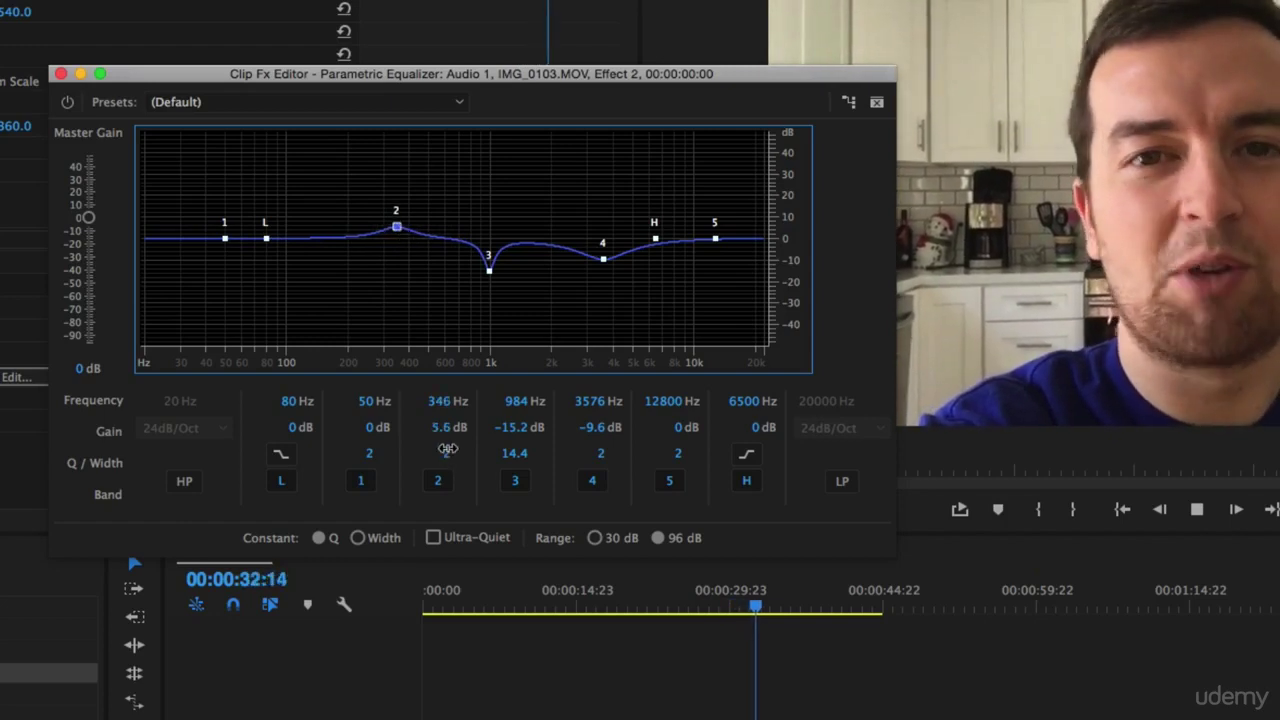
left_click_drag(441, 453, 489, 447)
mouse_move(397, 228)
left_mouse_down()
mouse_move(392, 207)
mouse_move(398, 285)
mouse_move(372, 292)
mouse_move(406, 228)
mouse_move(396, 220)
left_mouse_up()
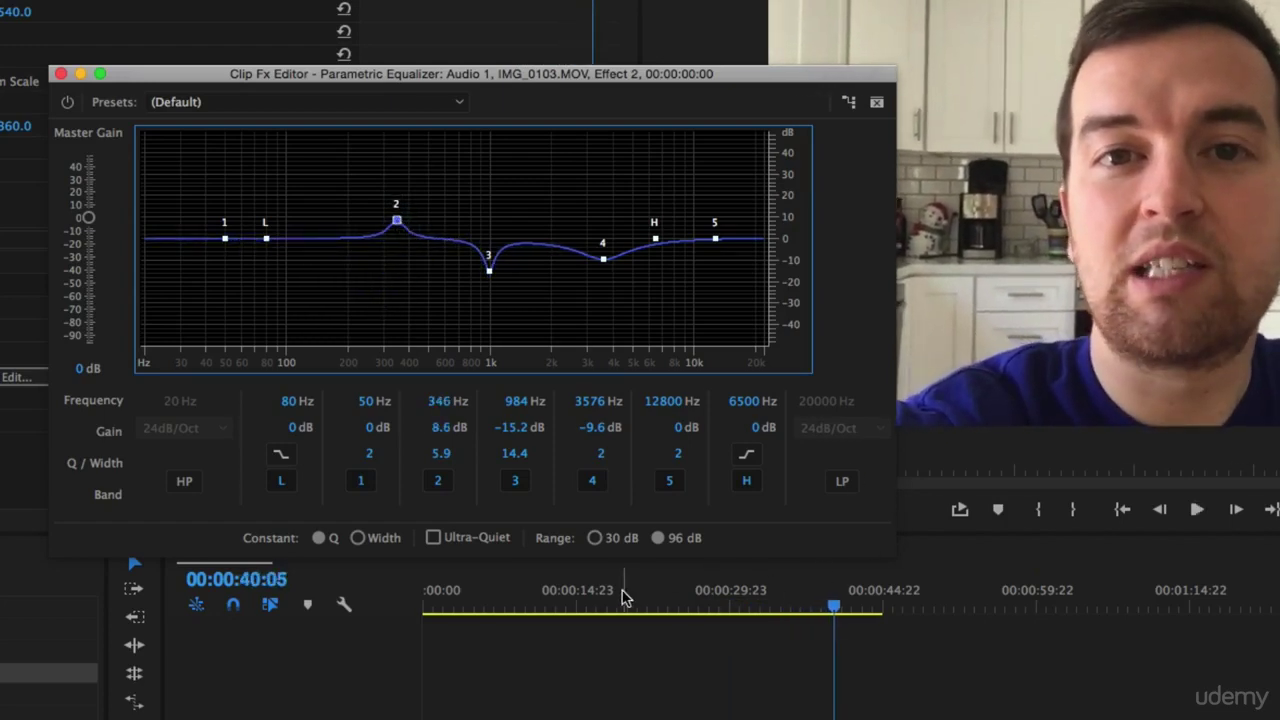
Replay the clip from about 00:00:12 to listen to the equalized audio
left_click(556, 605)
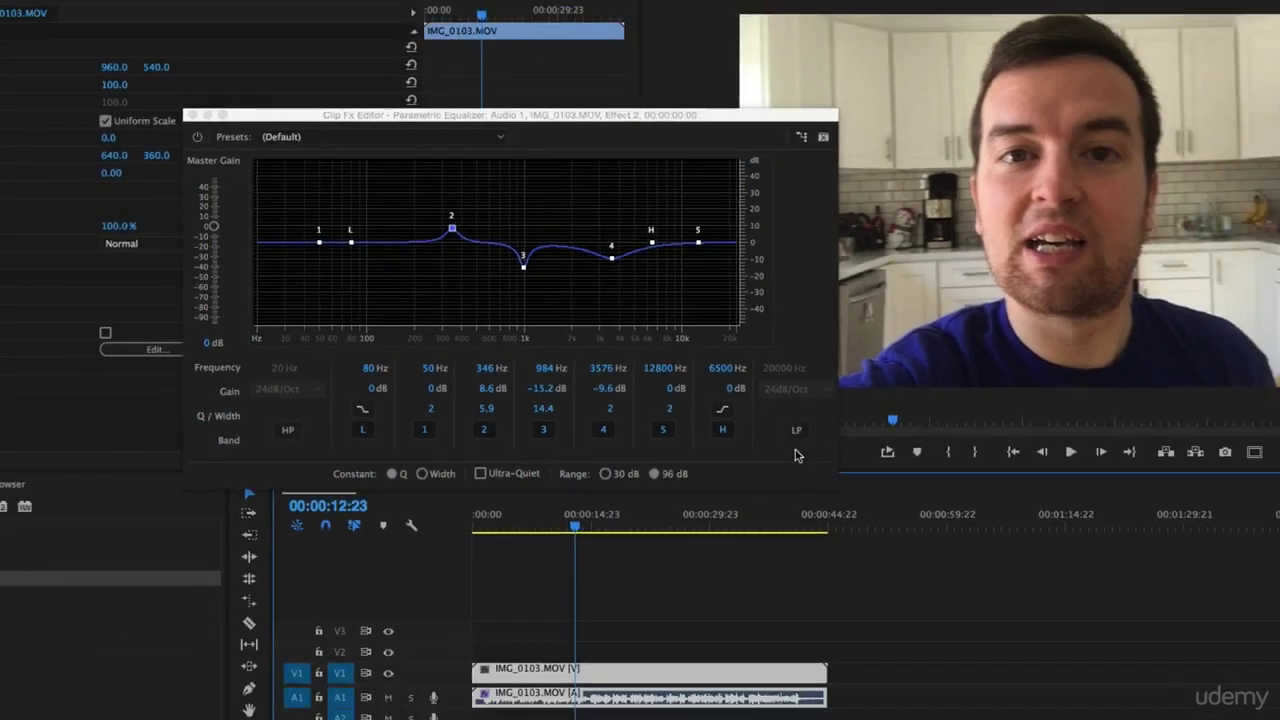
key("space")
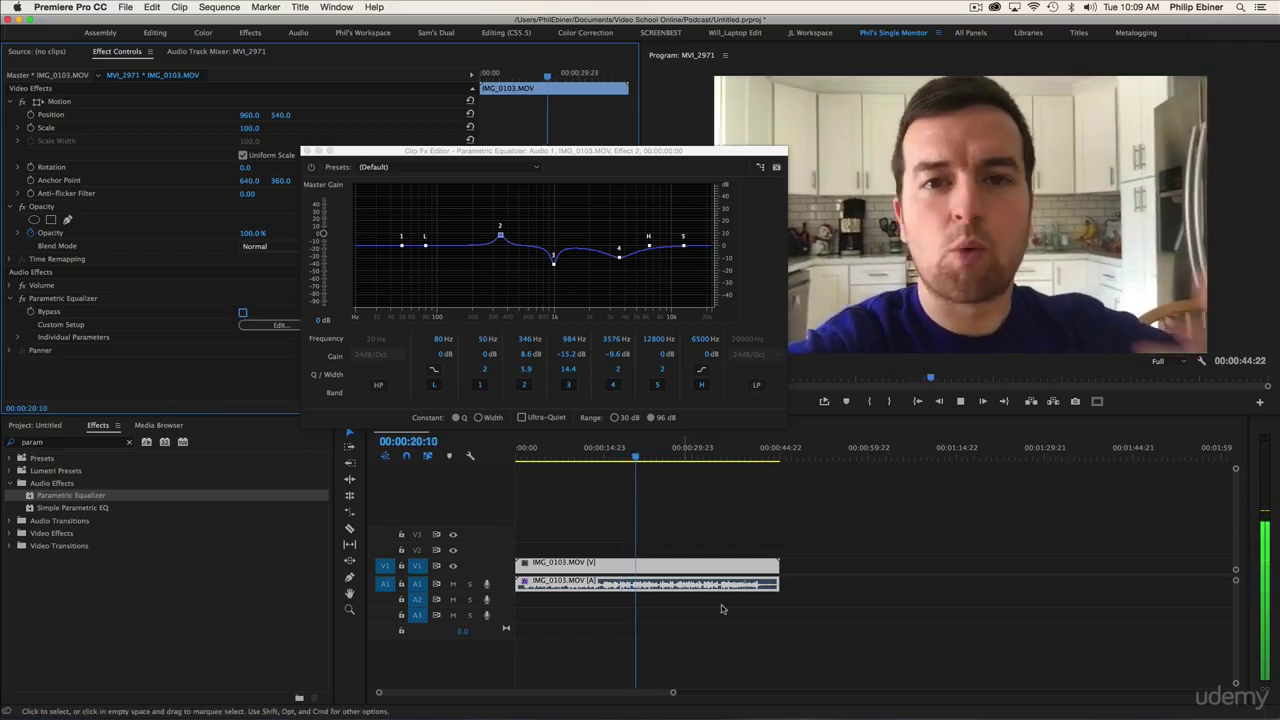
left_click(789, 531)
left_click(712, 566)
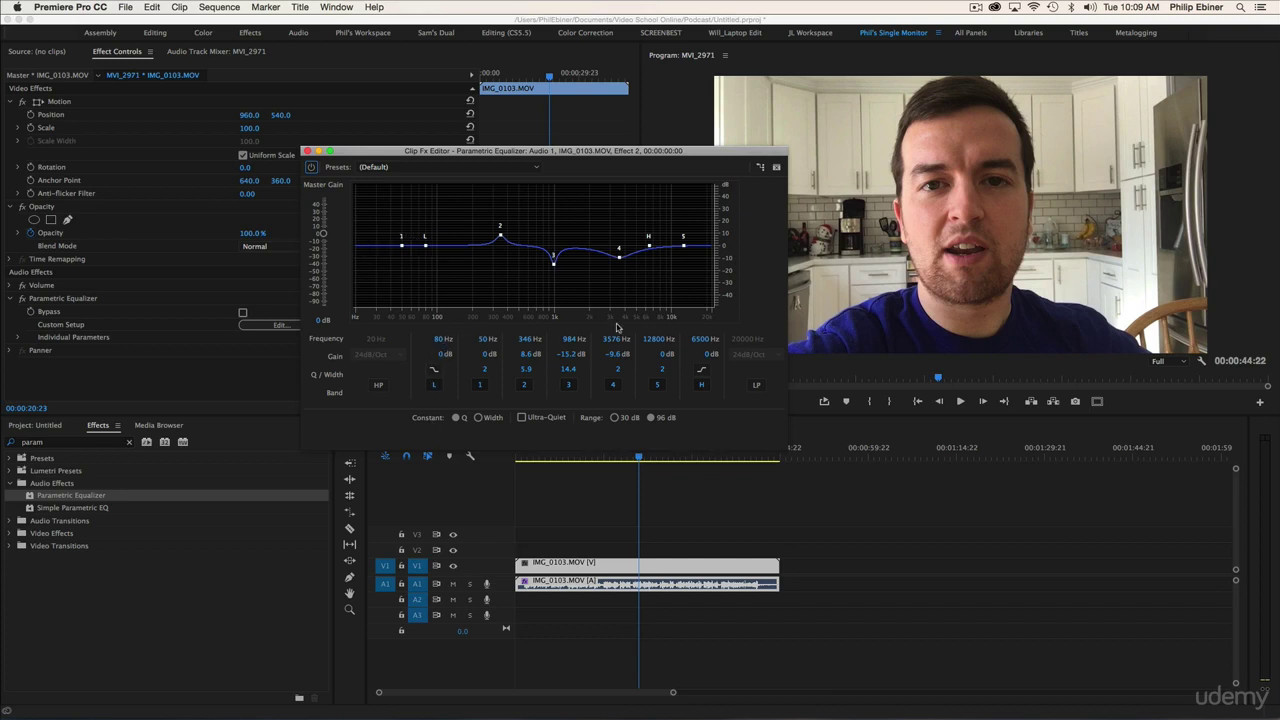
Try the low shelf's slope switch and move the equalizer window clear of the effect controls
left_click(433, 369)
left_click_drag(358, 149, 384, 175)
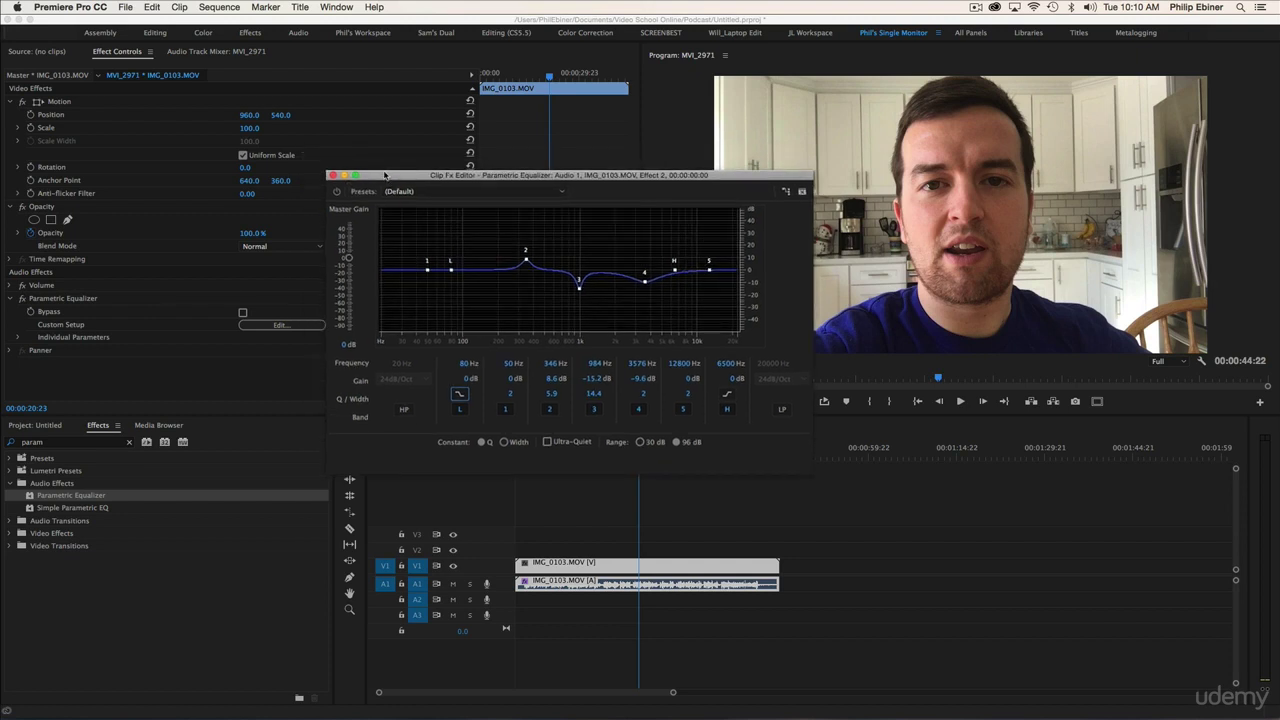